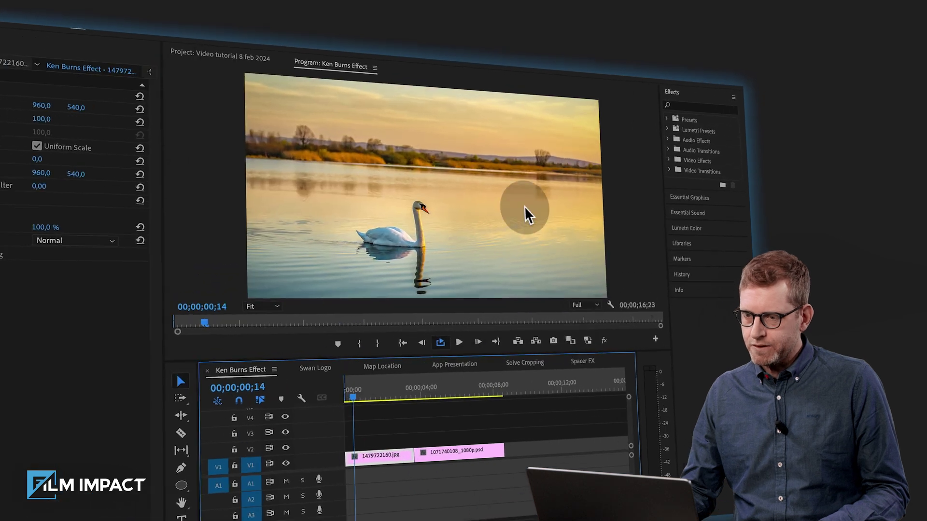
- Apply FI: Grow FX to the 1479722160.jpg clip, preview it, then search for Shrink FX
click(693, 106)
text(grow fx)
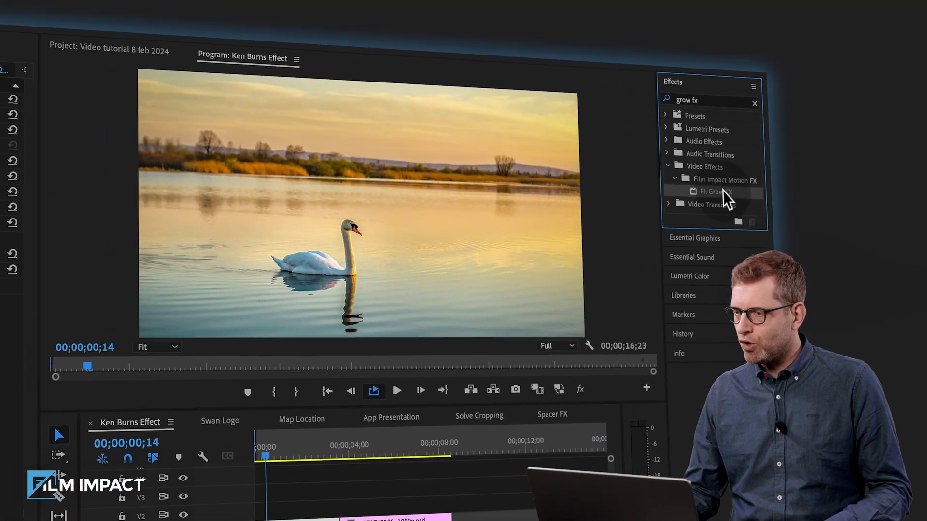
drag(733, 164, 544, 316)
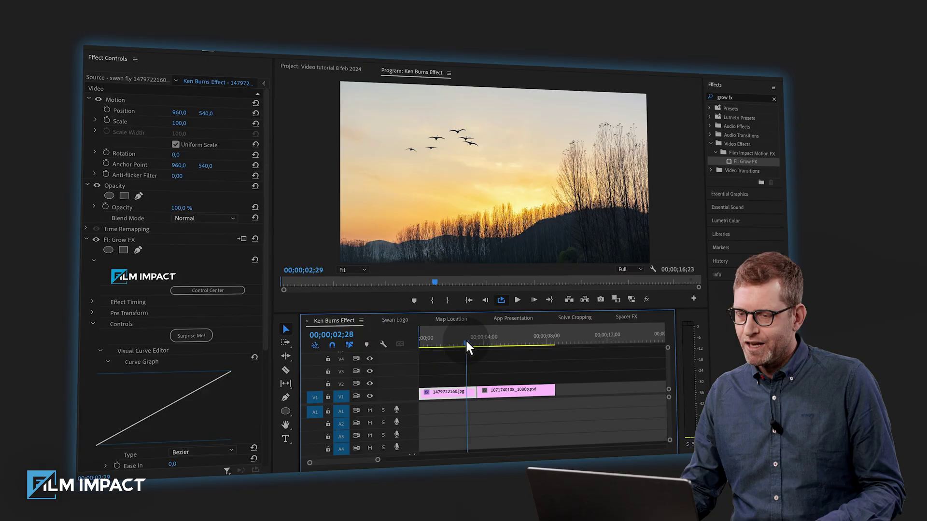
drag(465, 339, 486, 335)
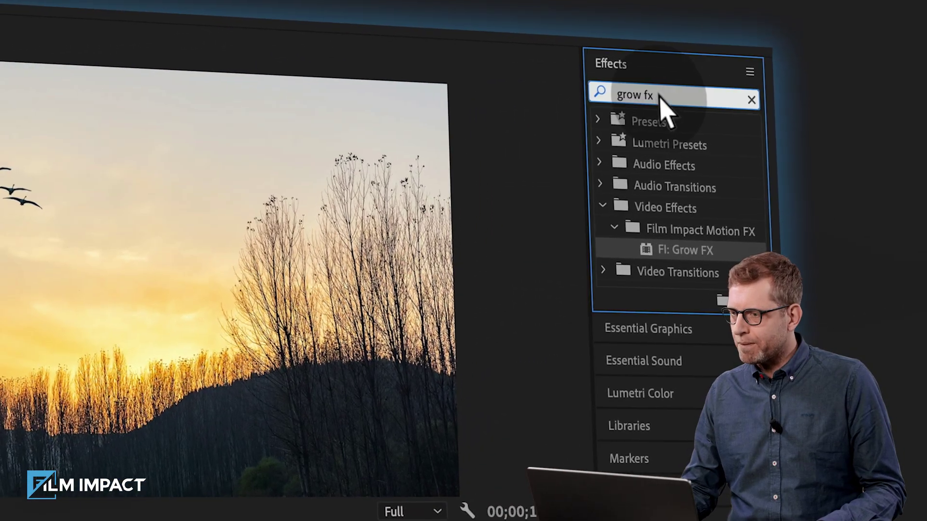
key(ctrl+a)
key(BackSpace)
text(shrink)
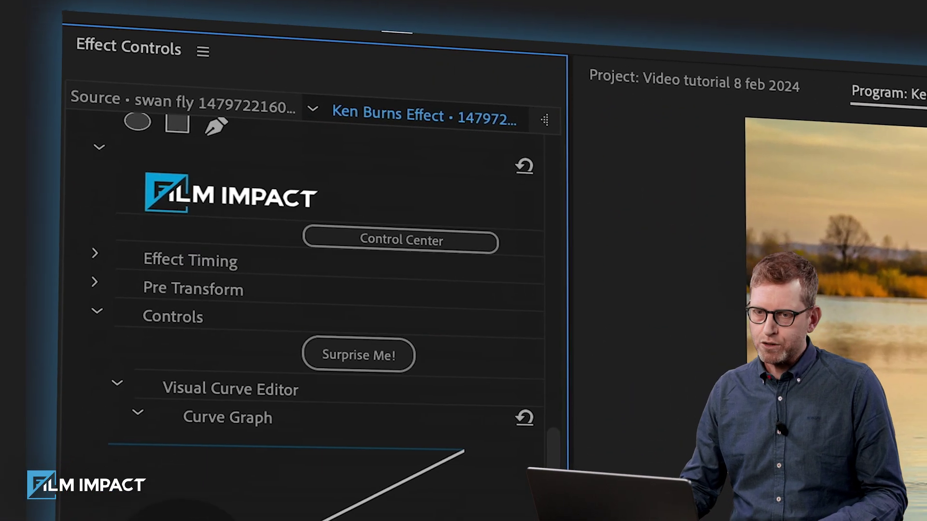
scroll(188, 275, up, 3)
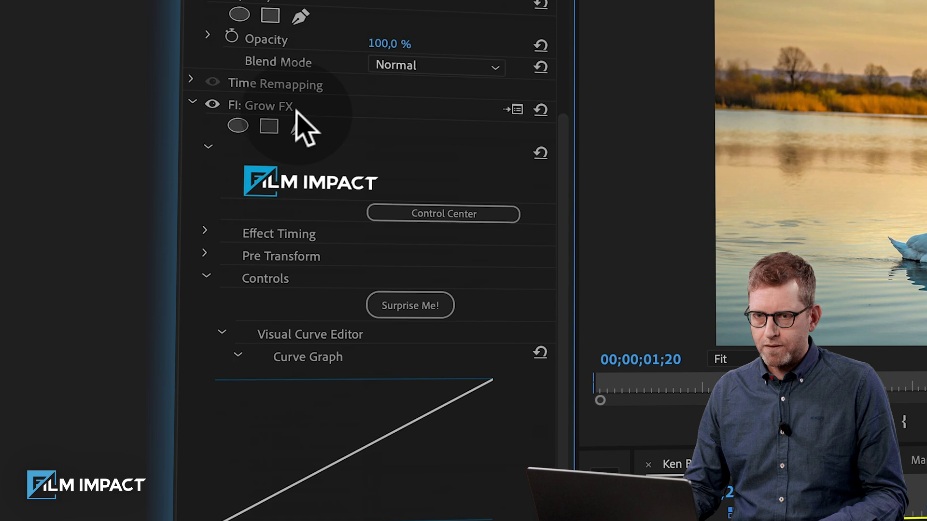
- Review the Grow FX anchor, then lengthen the Dissolve Impacts transition at the cut
click(296, 108)
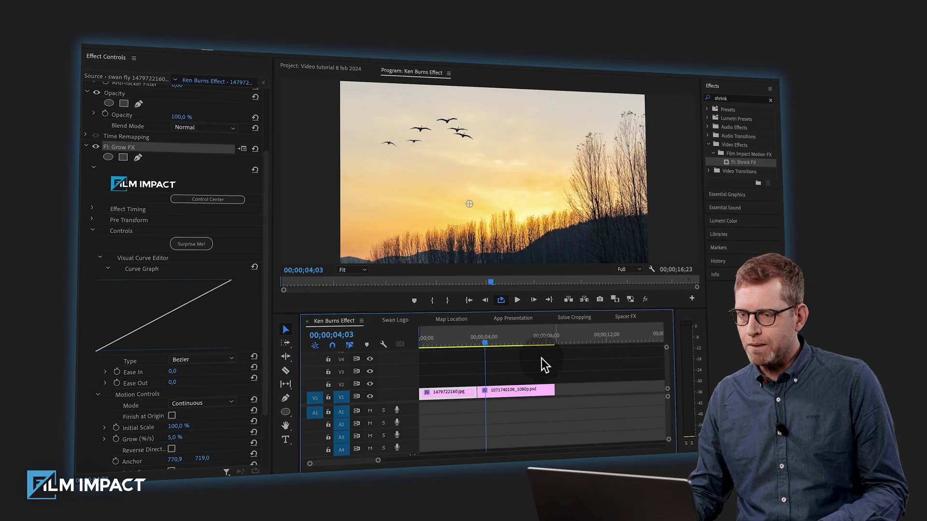
click(506, 389)
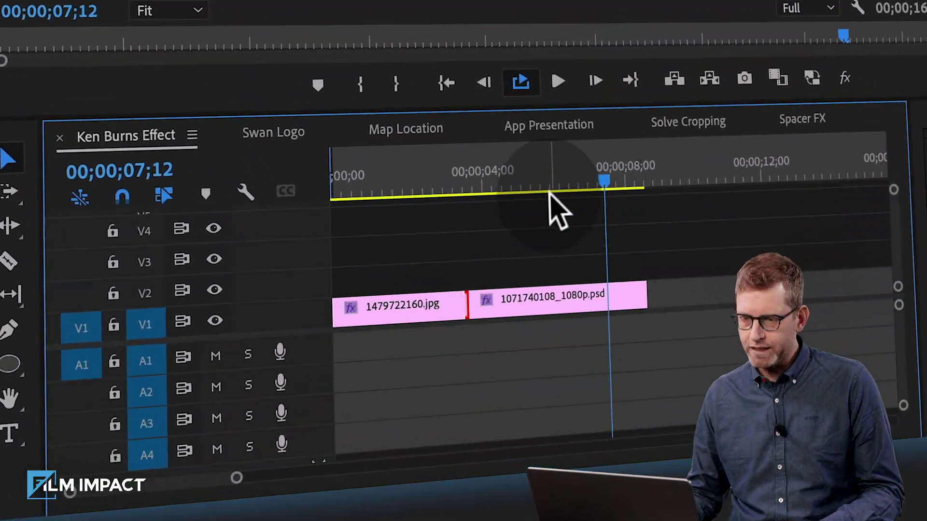
click(479, 300)
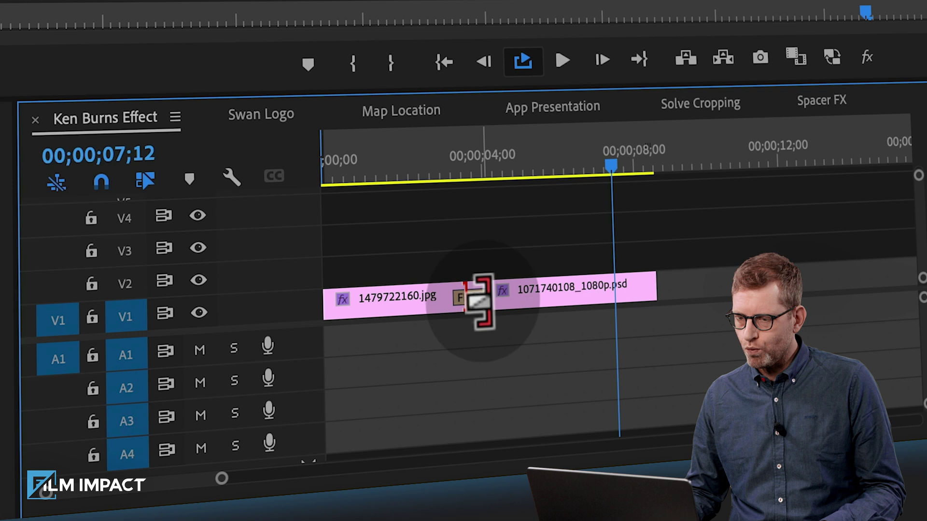
drag(533, 289, 536, 290)
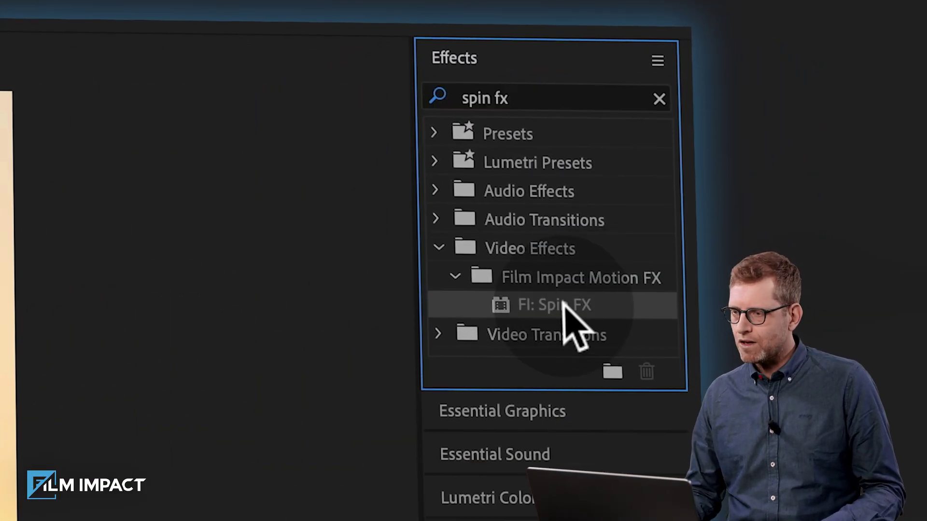
- Apply FI: Spin FX to the Swan Logo With Stroke clip in the Swan Logo sequence
drag(564, 304, 499, 395)
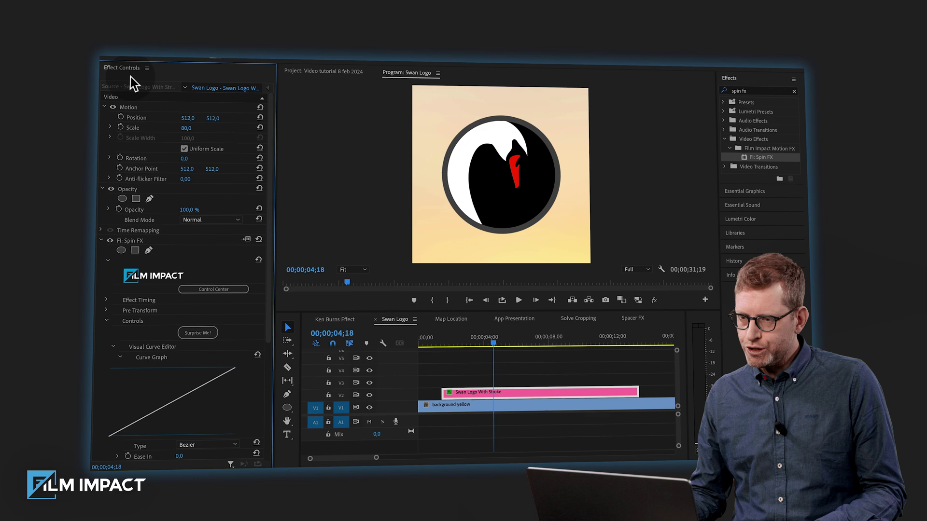
- Select Spin FX and play back the sequence to preview the logo spin
click(131, 238)
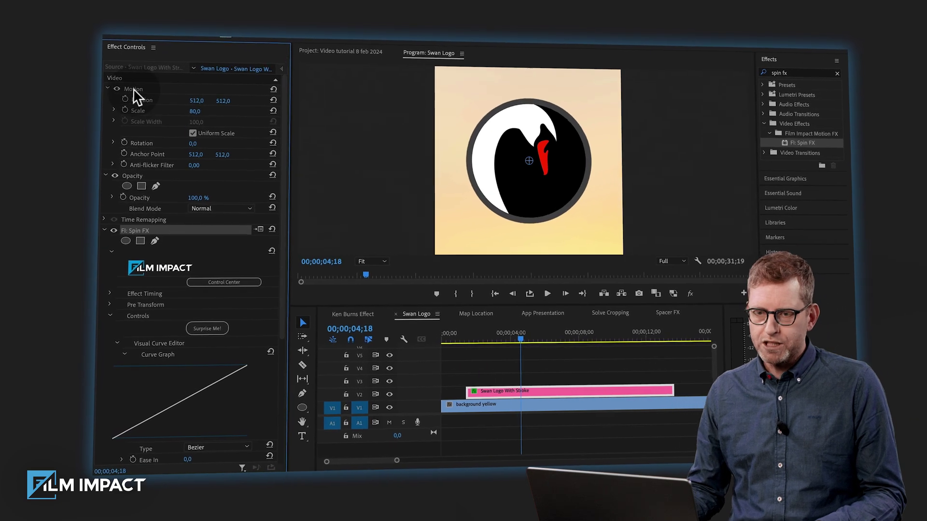
scroll(124, 149, down, 3)
scroll(133, 118, down, 3)
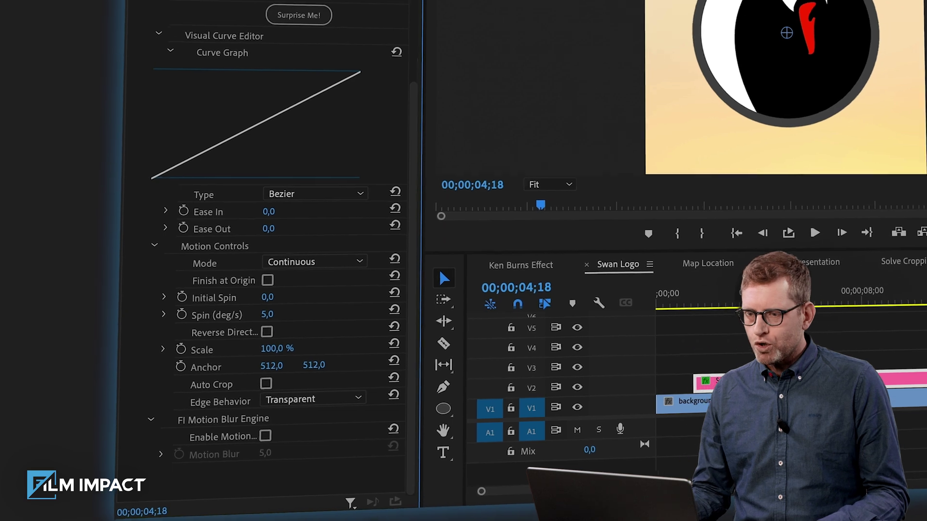
click(714, 307)
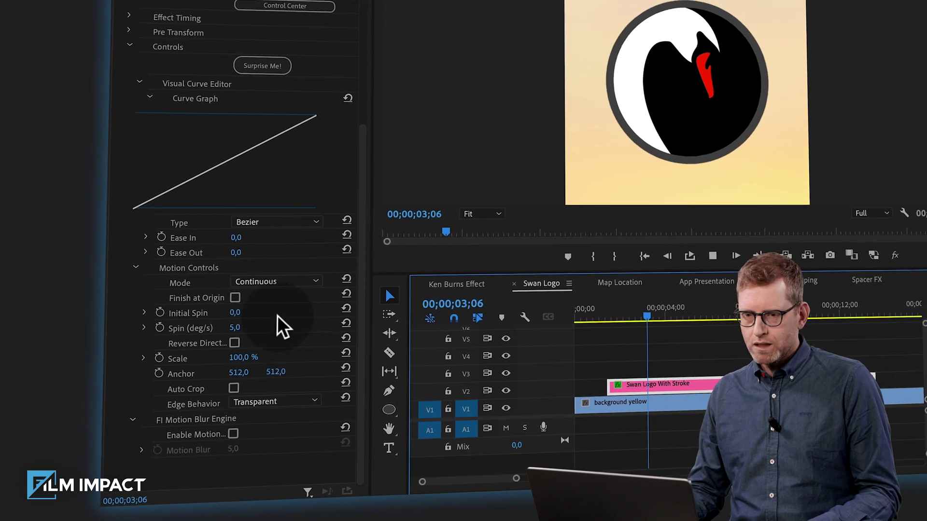
key(space)
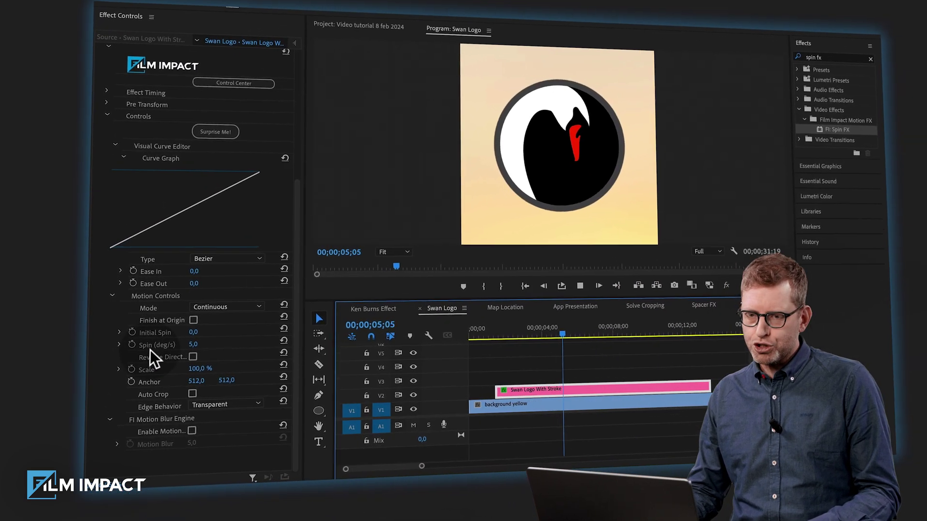
key(space)
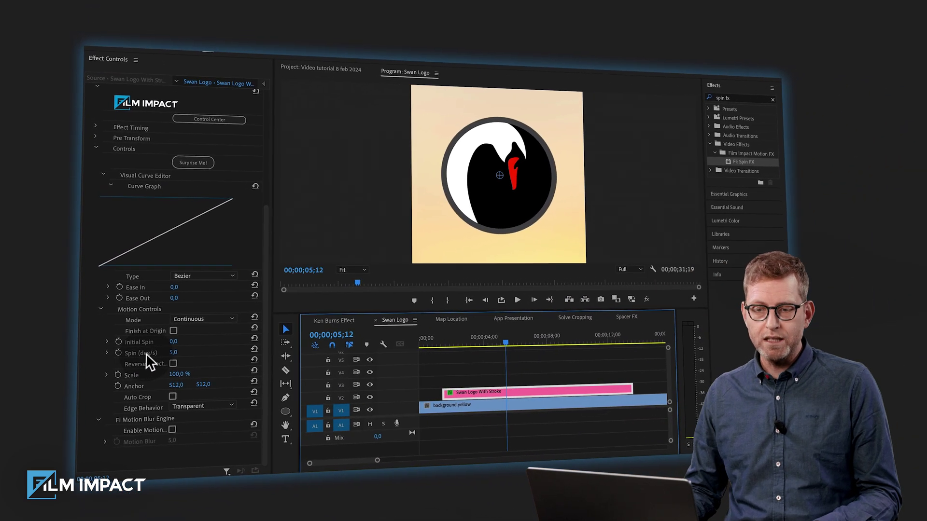
- Zoom out the timeline and extend the Swan Logo With Stroke clip by about 14 seconds
key(space)
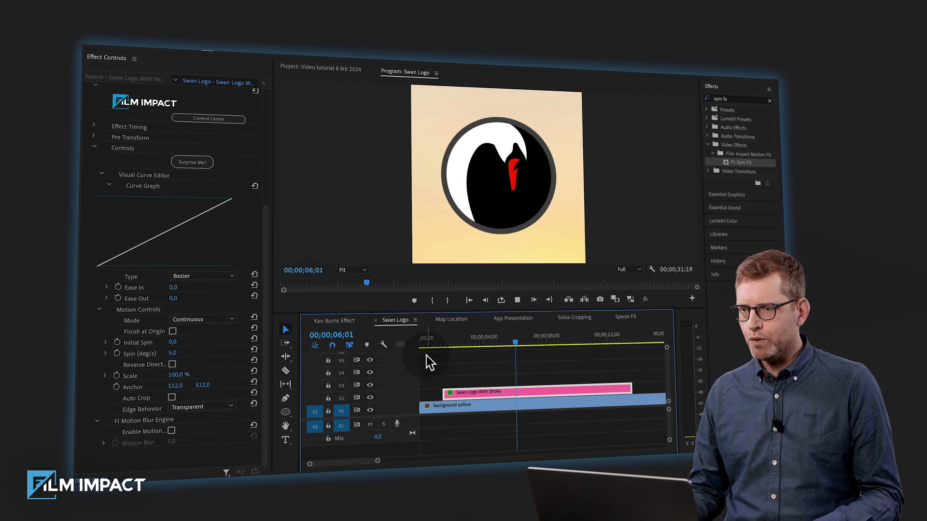
key(minus)
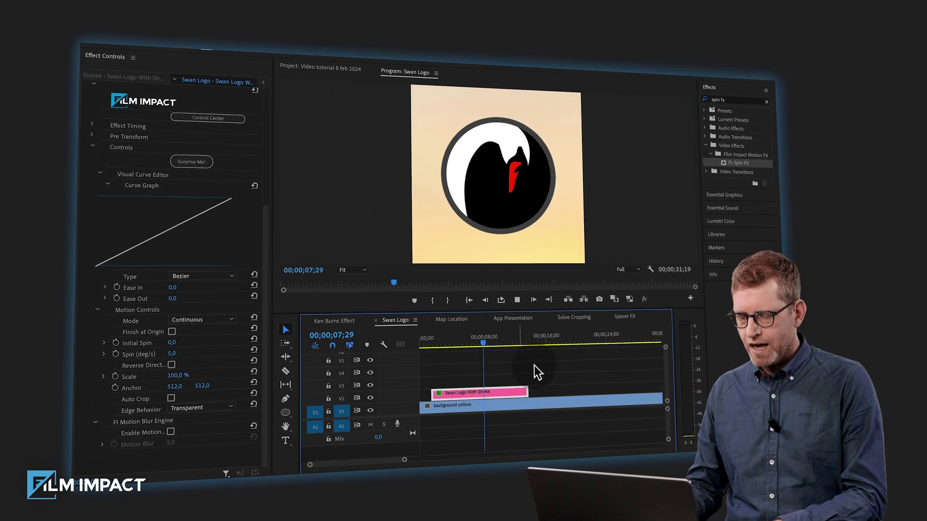
key(minus)
key(space)
drag(471, 389, 527, 391)
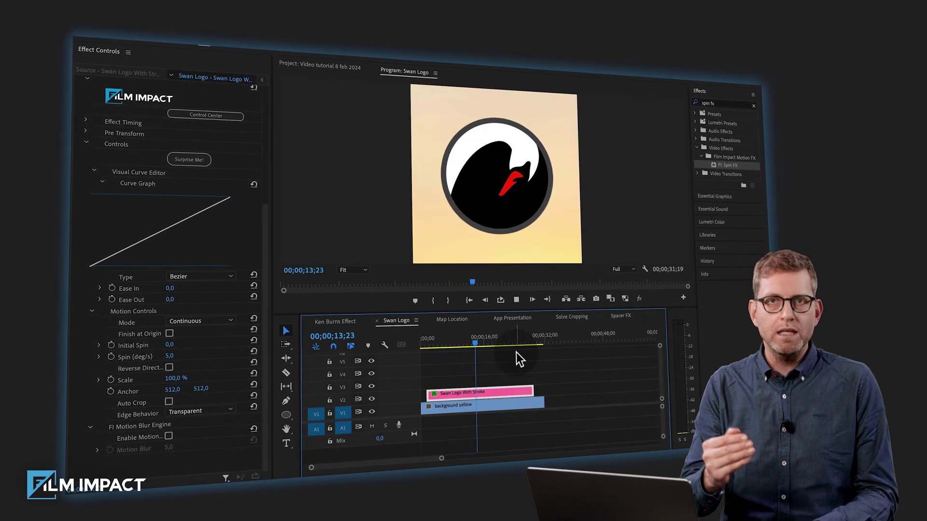
key(space)
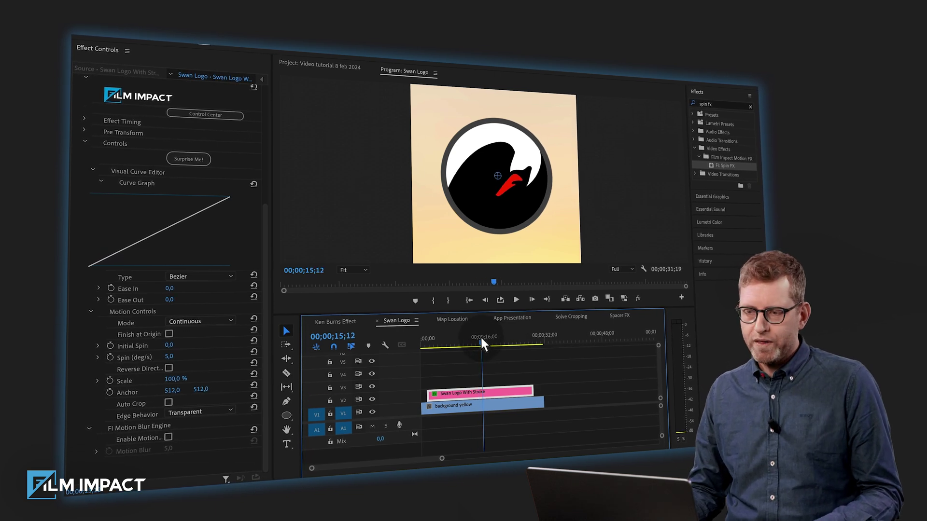
- Set Spin FX Mode to Destination with Target Spin 360 and Ease Out 37
click(206, 321)
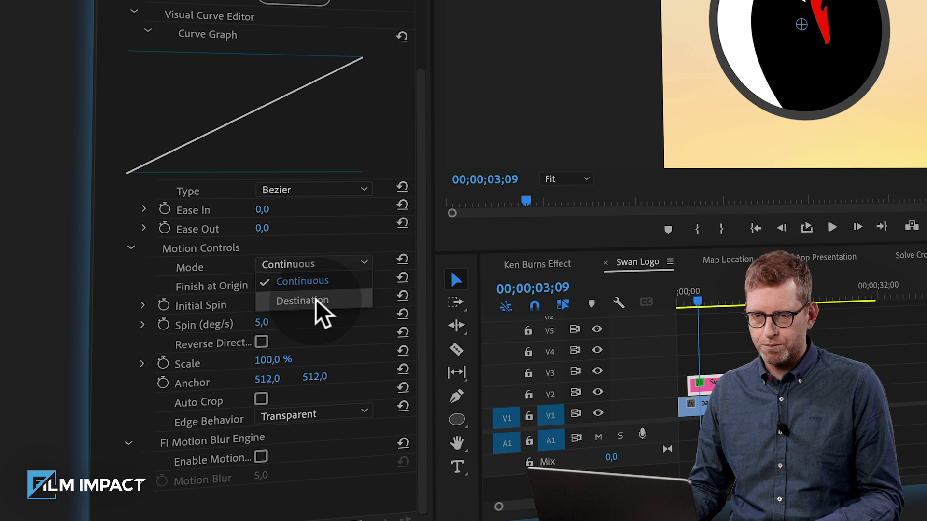
click(218, 335)
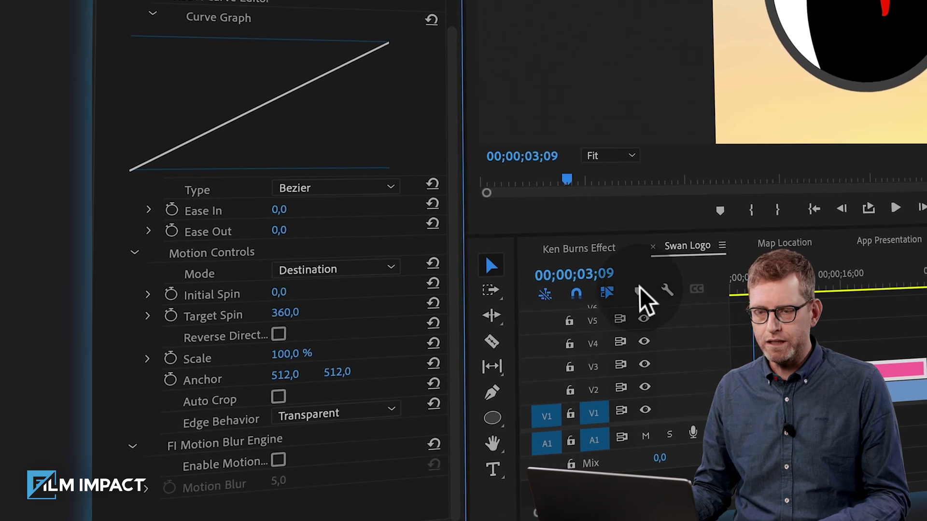
drag(639, 293, 428, 343)
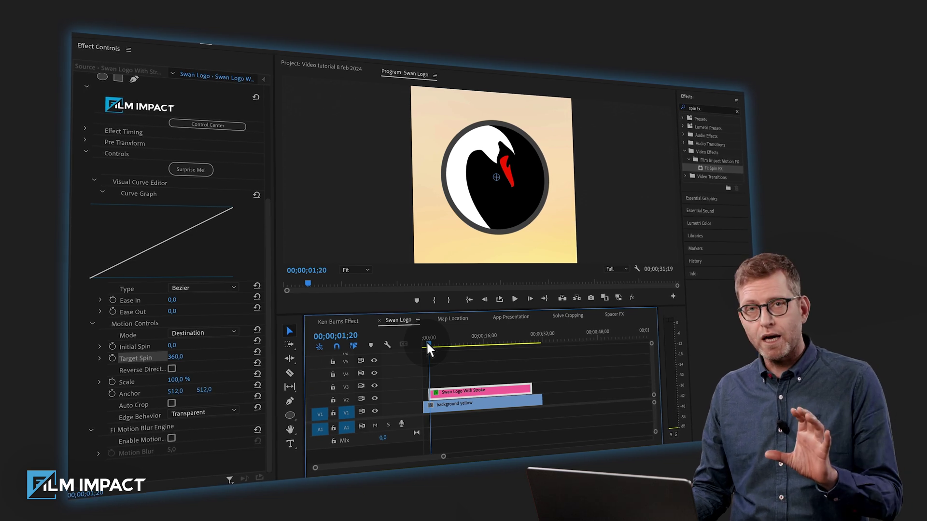
drag(427, 341, 498, 342)
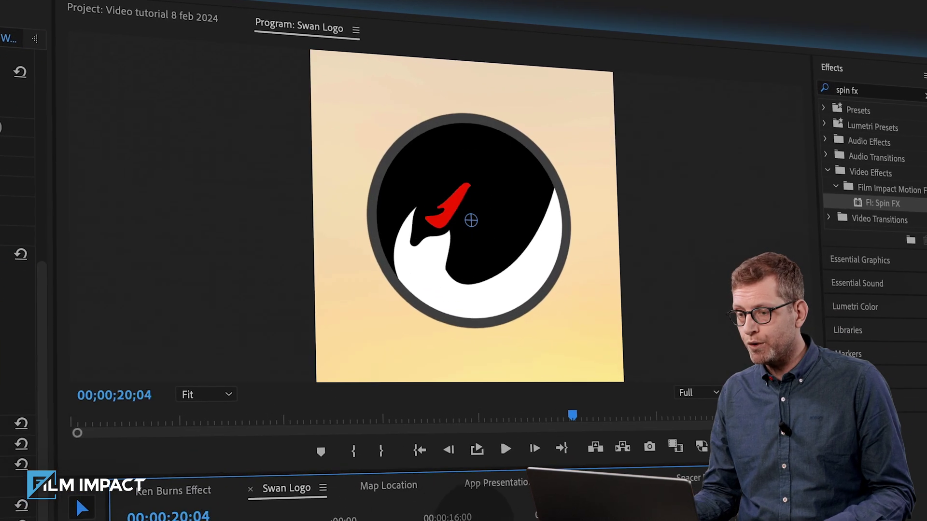
drag(500, 517, 528, 516)
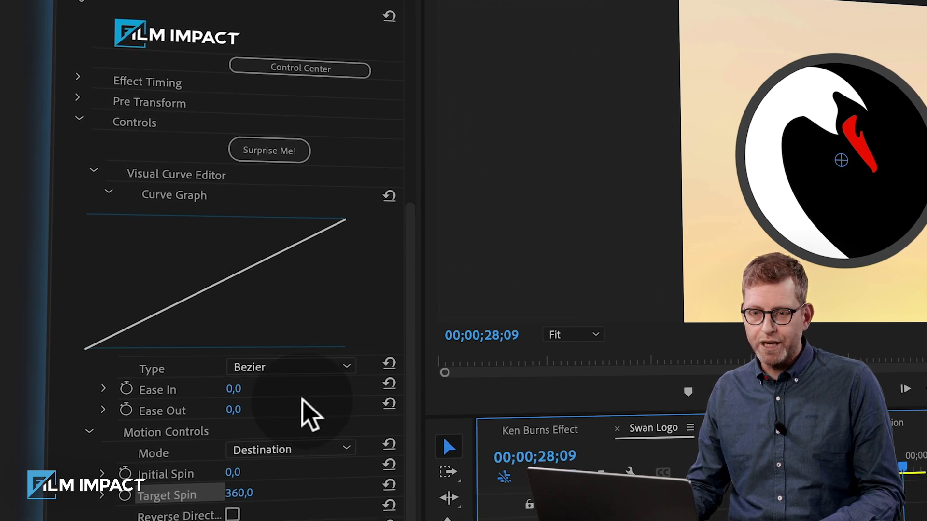
drag(237, 413, 276, 410)
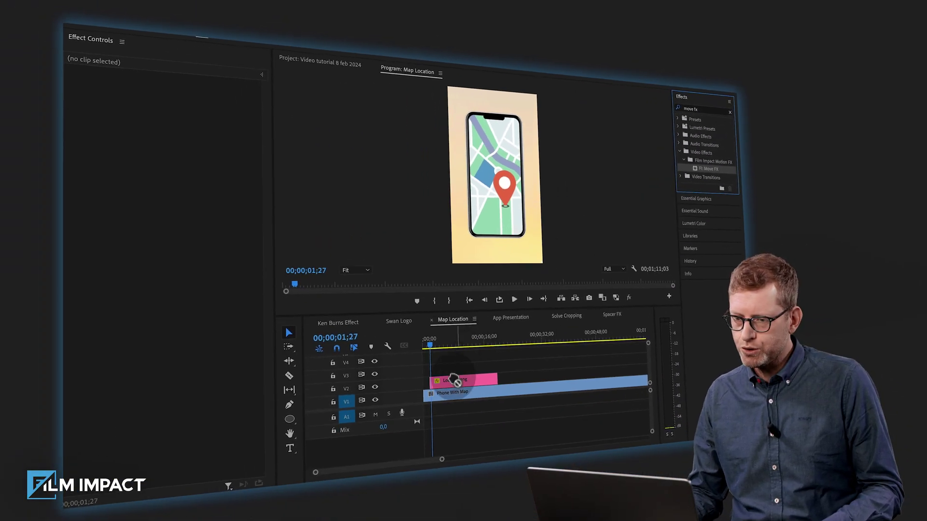
- Apply FI: Move FX to Location.png and set its Mode to Destination
drag(452, 382, 456, 382)
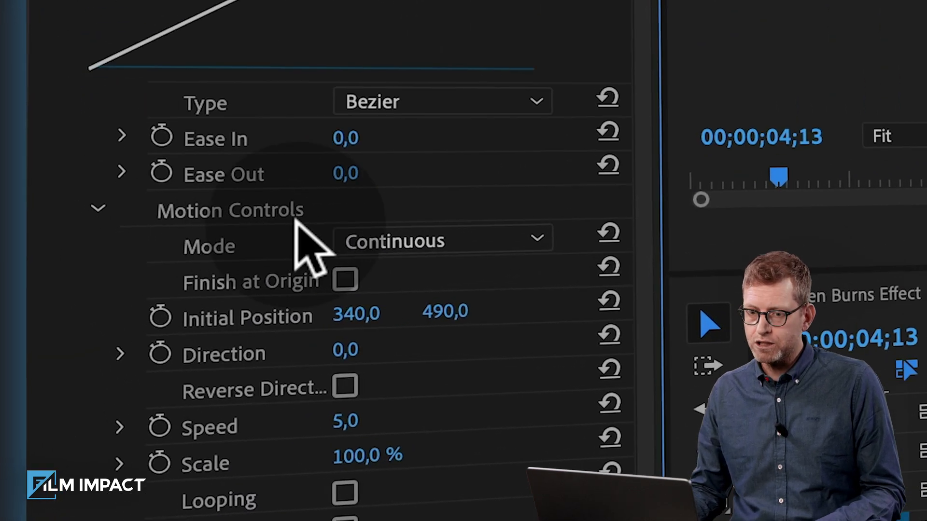
click(452, 224)
click(532, 297)
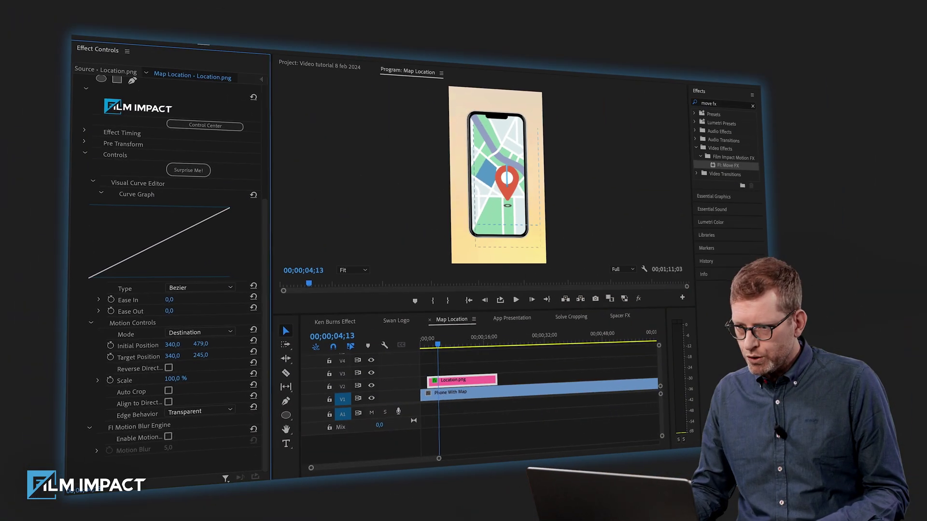
- Set the Move FX Target Position Y to 420,9 so the pin slides upward
click(415, 351)
key(Left)
key(Left)
key(Left)
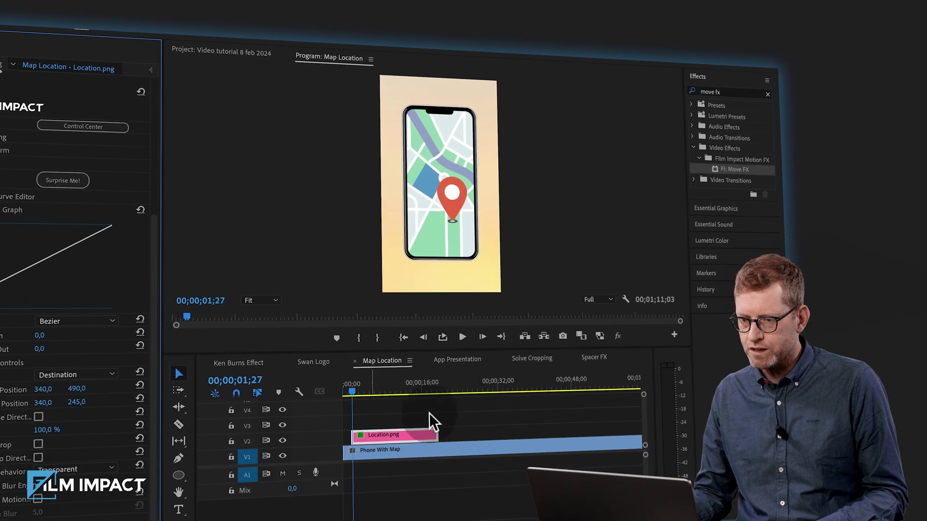
drag(418, 390, 455, 393)
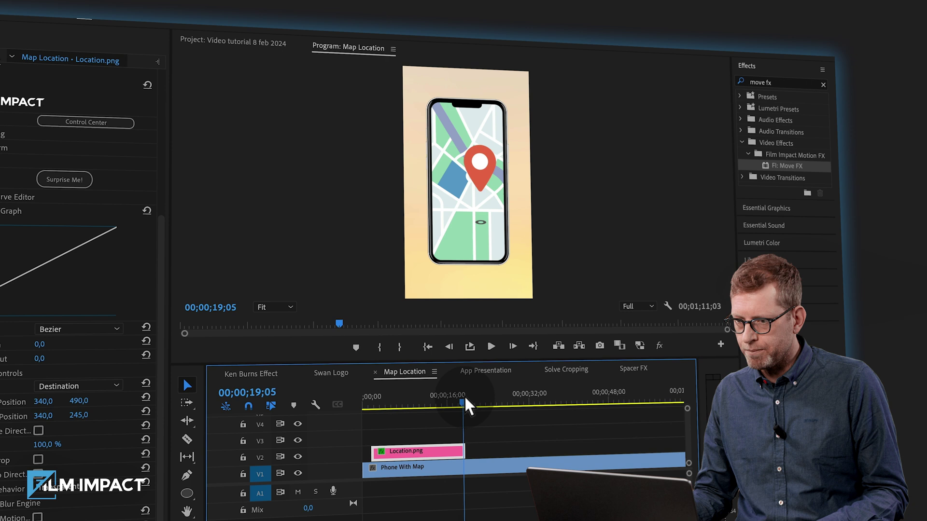
key(Left)
key(Left)
key(Left)
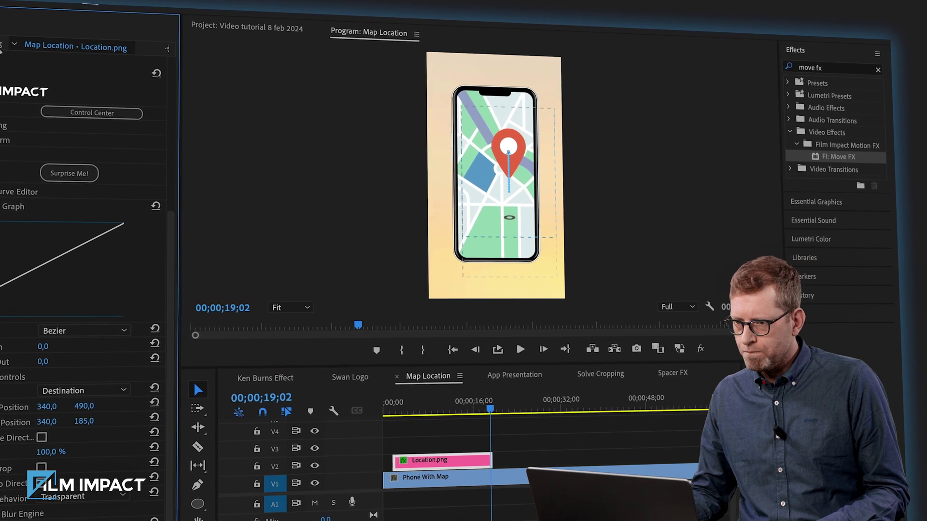
drag(83, 419, 254, 419)
drag(85, 426, 44, 425)
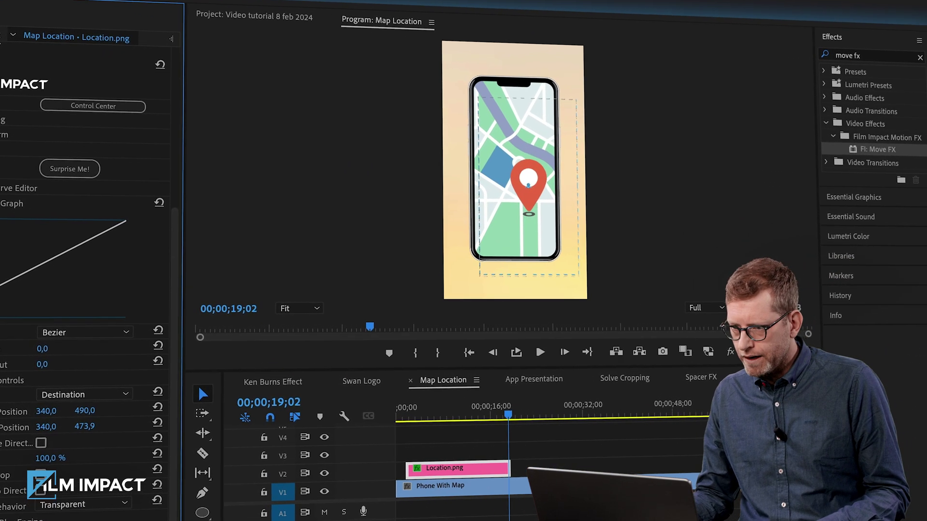
- Preview the pin sliding upward from the start of the sequence
click(407, 413)
key(space)
drag(418, 413, 461, 411)
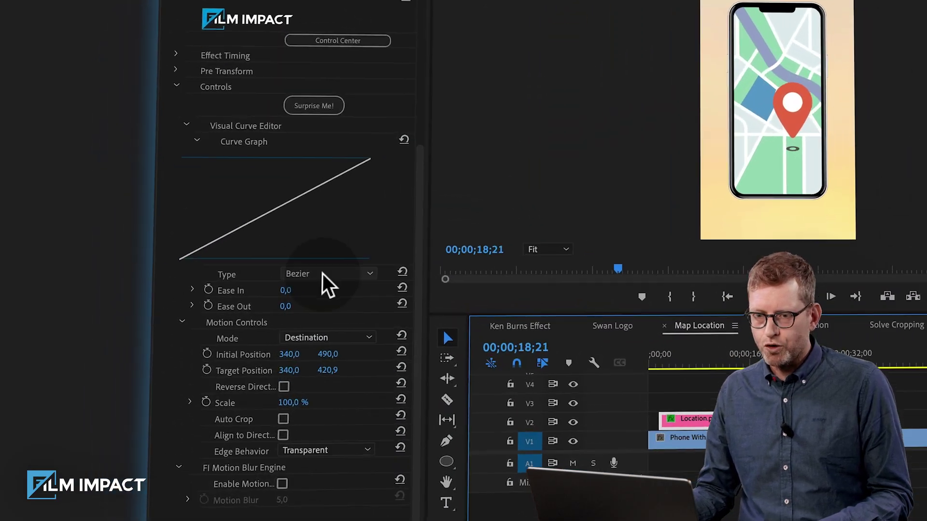
- Set the Move FX Curve Type to Pulse with a Frequency of 20
click(425, 265)
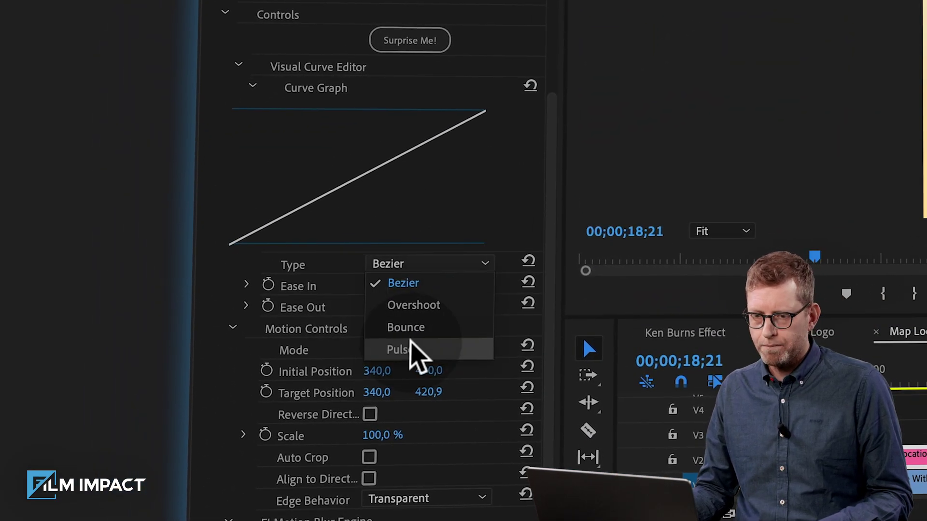
click(414, 344)
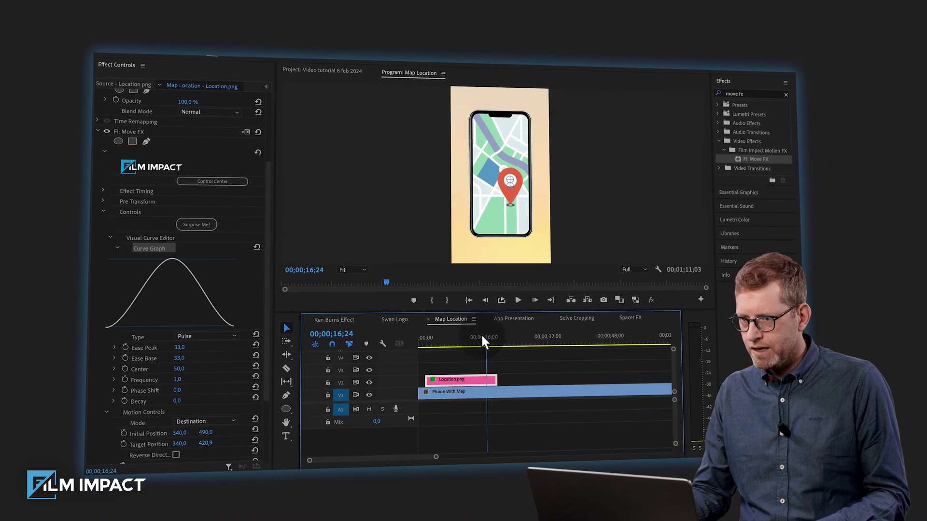
drag(595, 348, 428, 347)
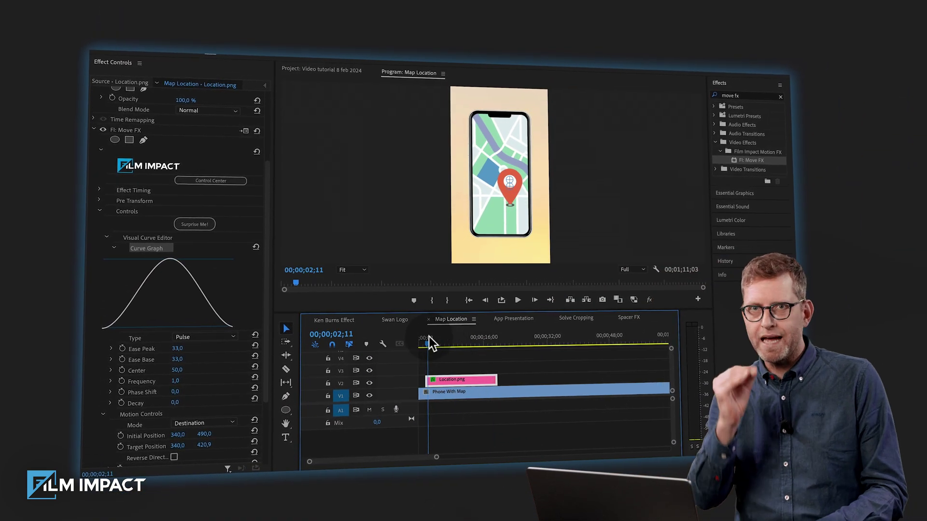
click(175, 383)
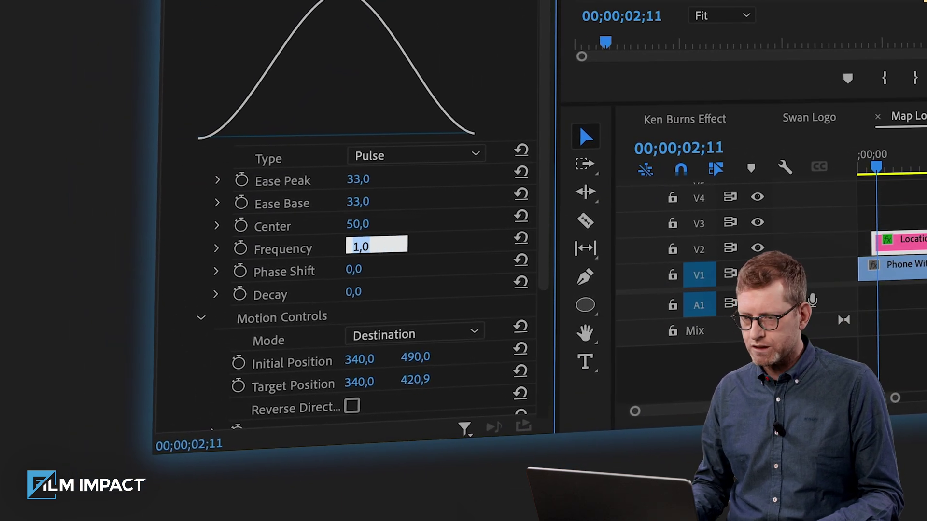
text(10)
key(Return)
click(885, 168)
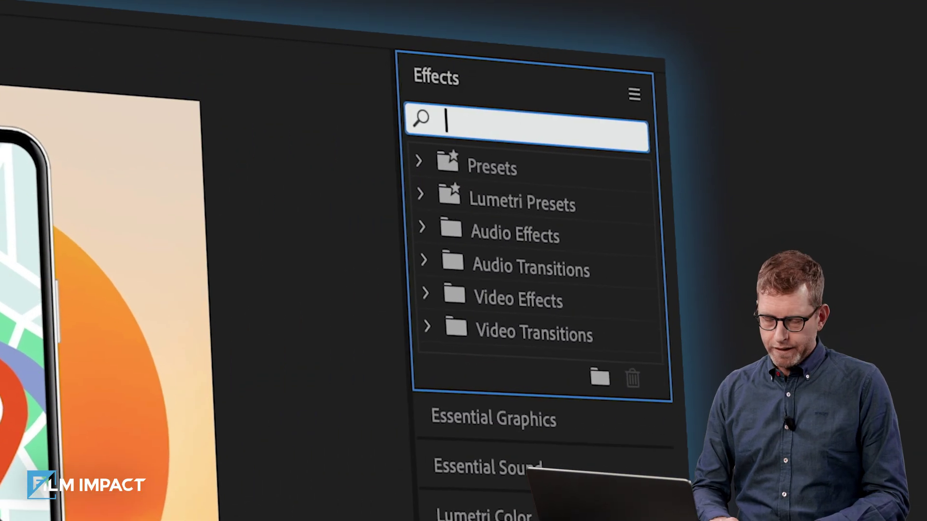
text(3d rota)
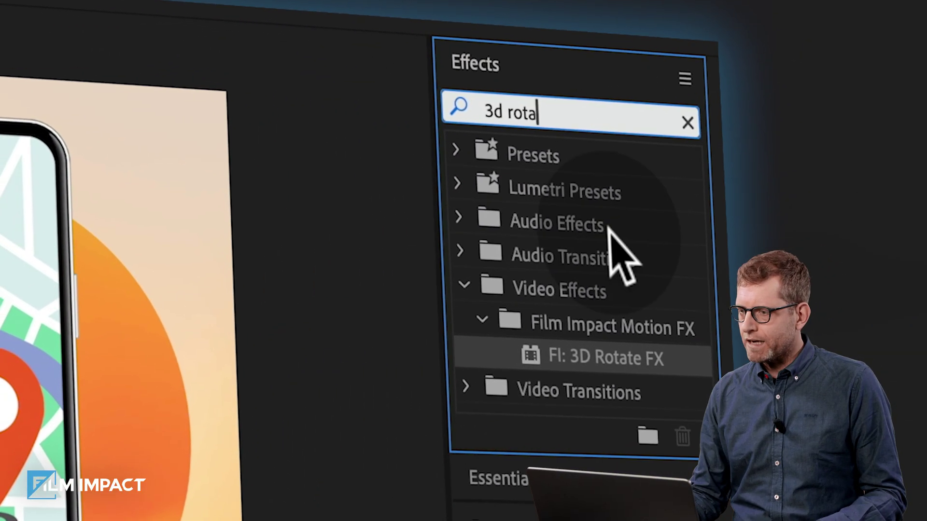
- Apply FI: 3D Rotate FX to the Swan Locator App clip and set its Axis to 134°
drag(592, 360, 472, 377)
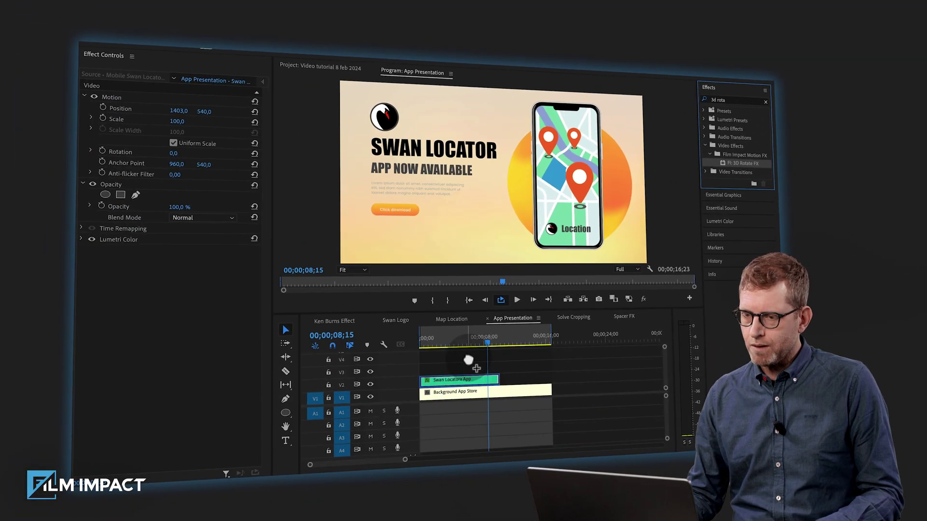
click(422, 337)
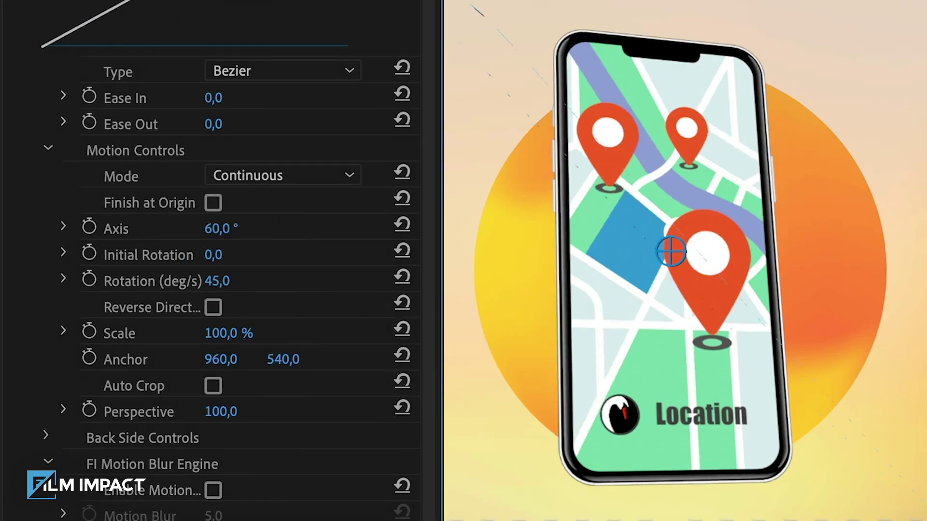
drag(217, 228, 250, 228)
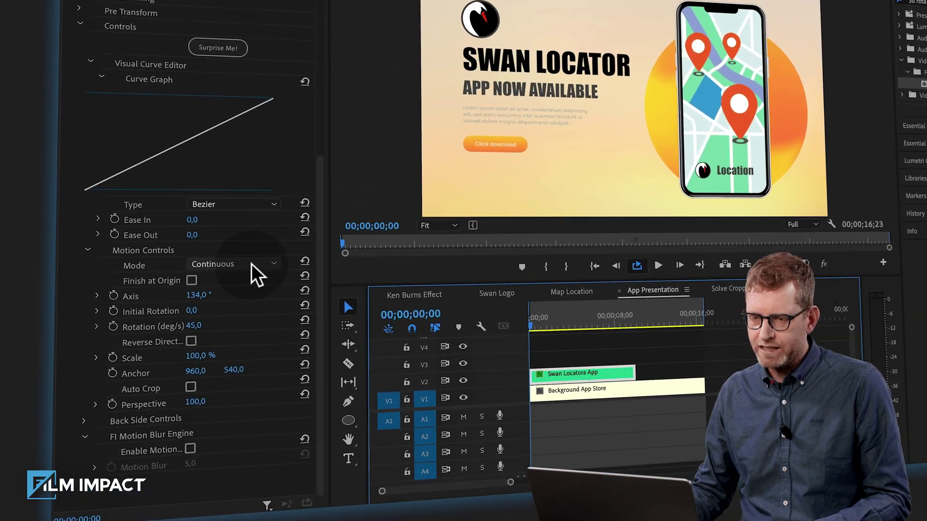
- Set 3D Rotate FX Mode to Destination with an Initial Rotation of -28
click(218, 299)
click(360, 228)
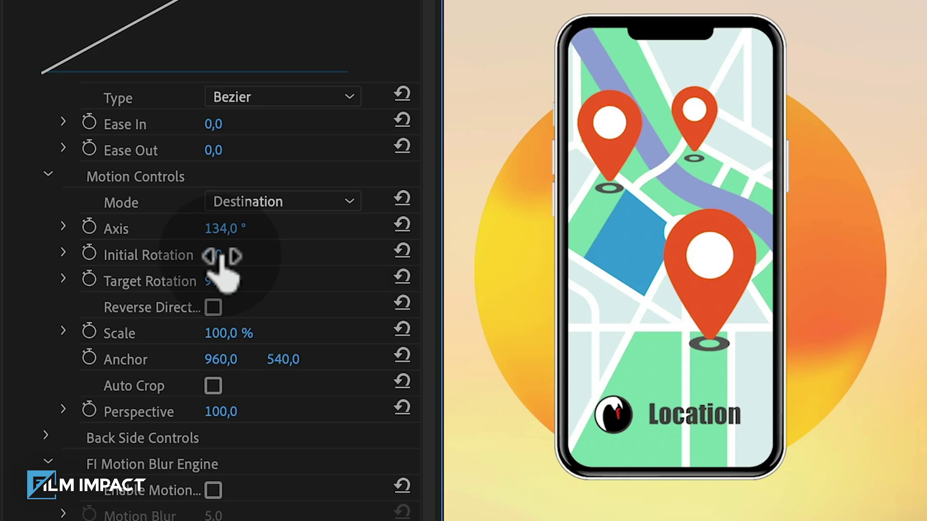
drag(214, 254, 189, 254)
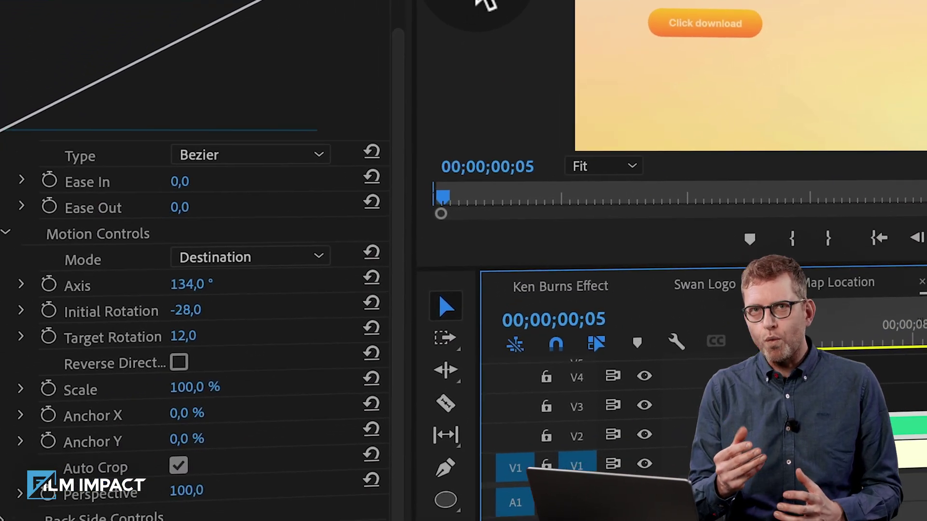
- Set Target Rotation to 15, preview the swing, and raise Ease Out to 41
drag(284, 293, 290, 293)
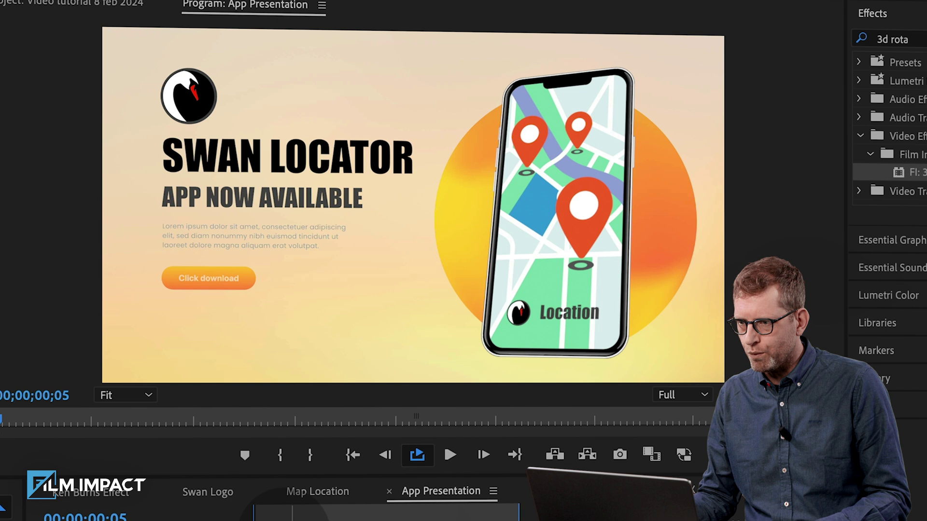
key(space)
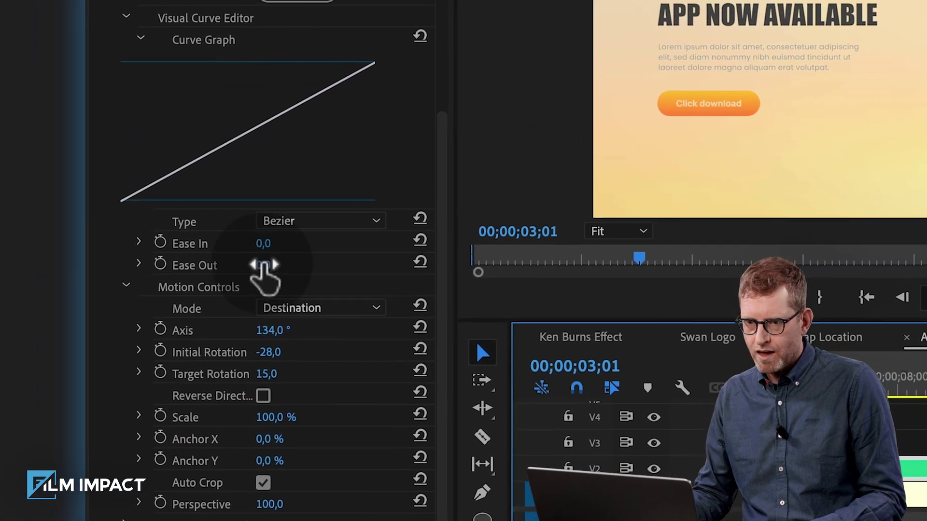
drag(60, 335, 88, 334)
drag(273, 264, 293, 265)
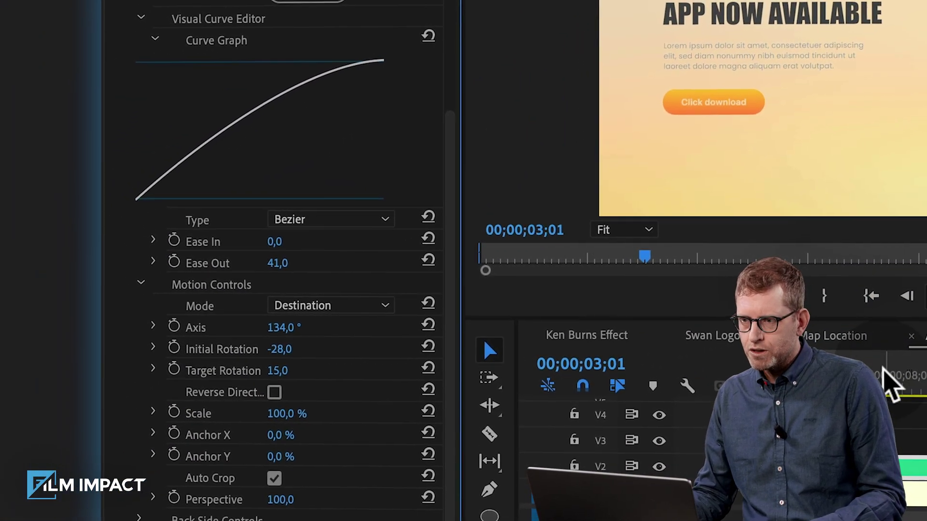
click(673, 434)
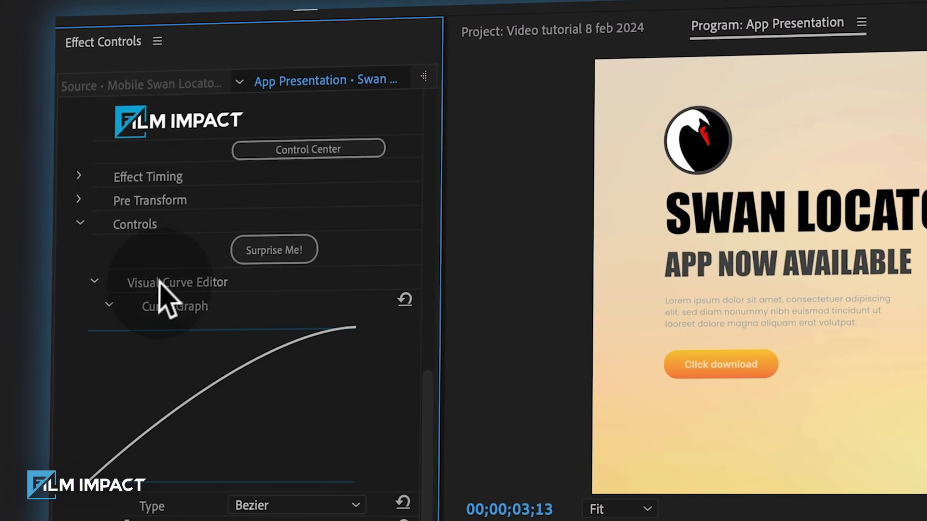
- Expand the Effect Timing section of FI: 3D Rotate FX in Effect Controls
click(80, 177)
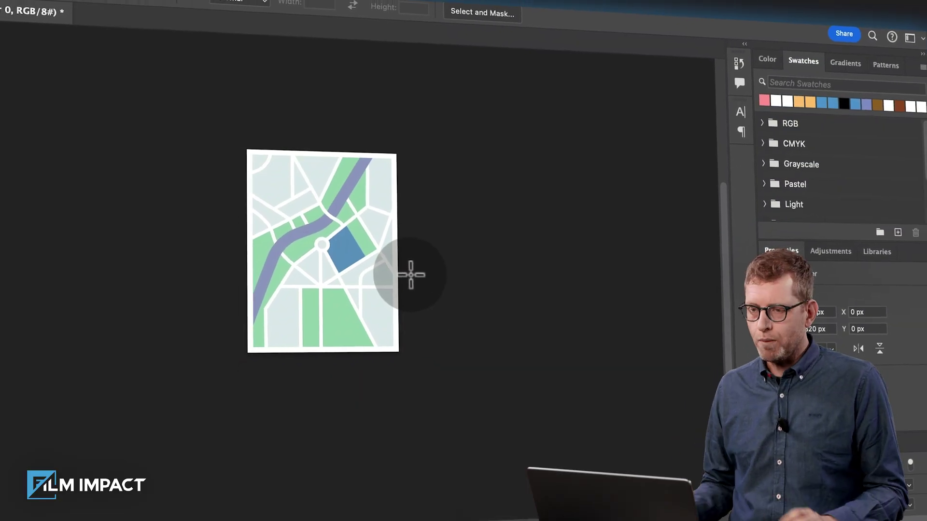
- Set the map image's canvas width to 200 percent and shrink the map layer inside it
key(ctrl+t)
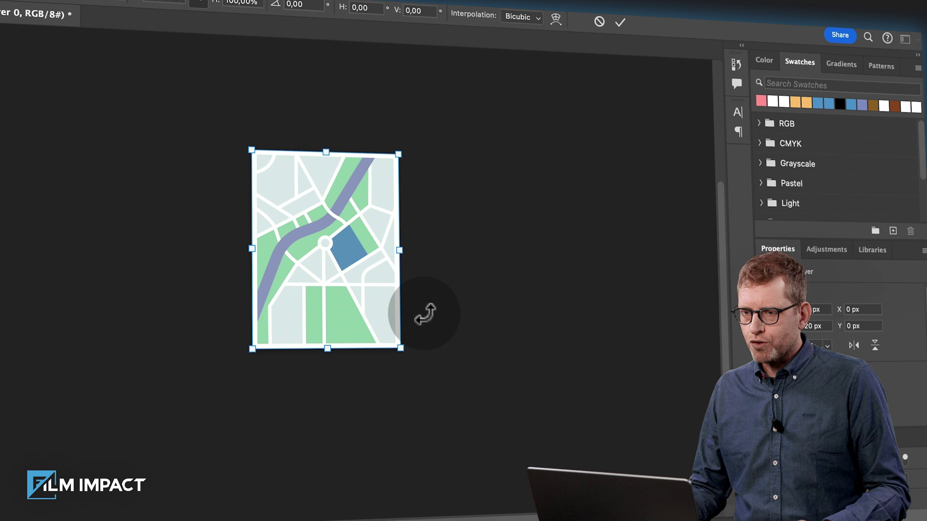
mouse_move(403, 342)
mouse_down()
mouse_move(453, 384)
mouse_move(420, 338)
mouse_move(472, 372)
mouse_up()
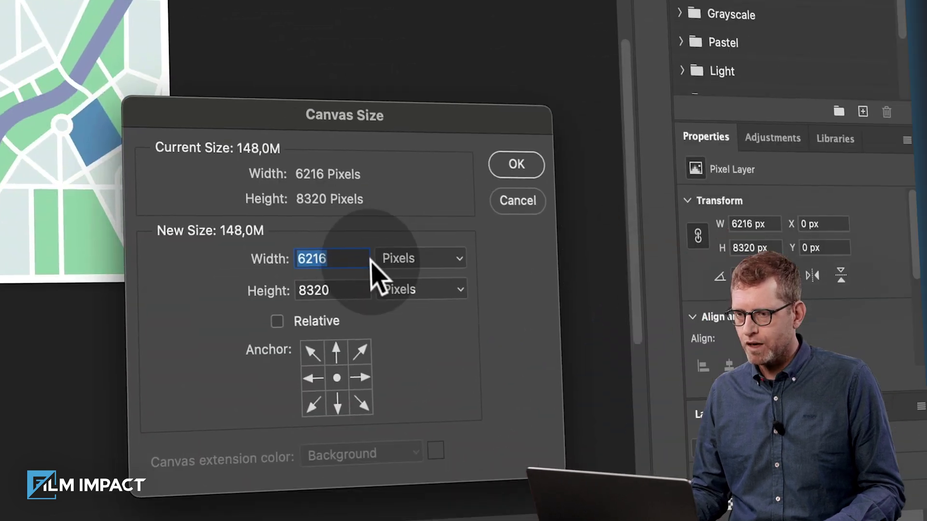
click(395, 243)
click(380, 218)
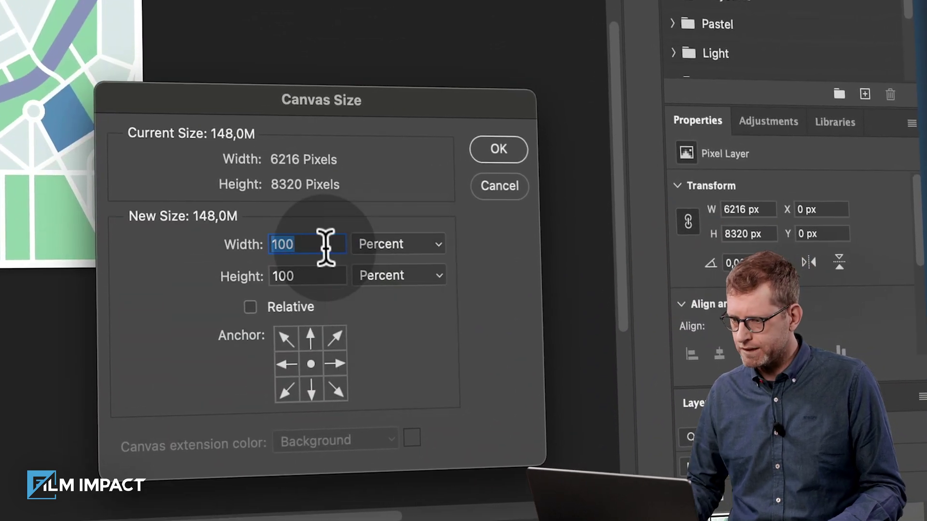
text(200)
key(Tab)
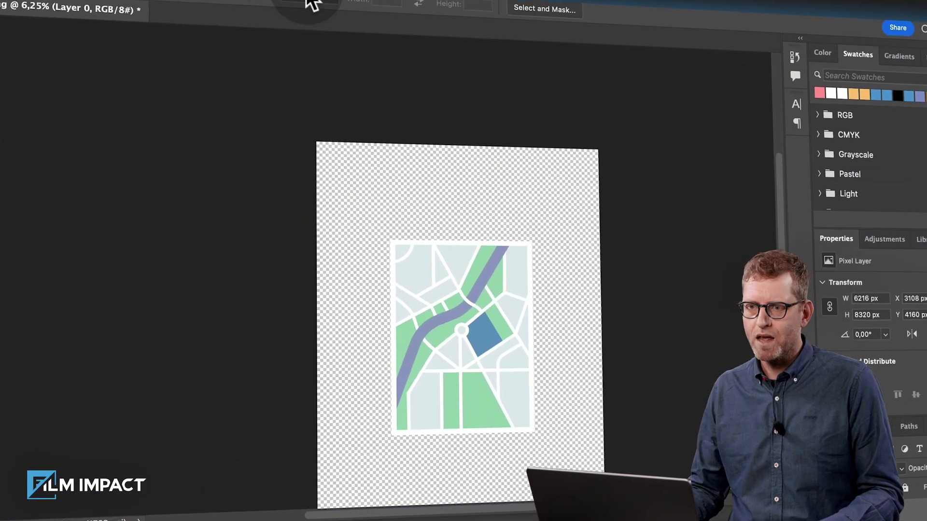
key(ctrl+t)
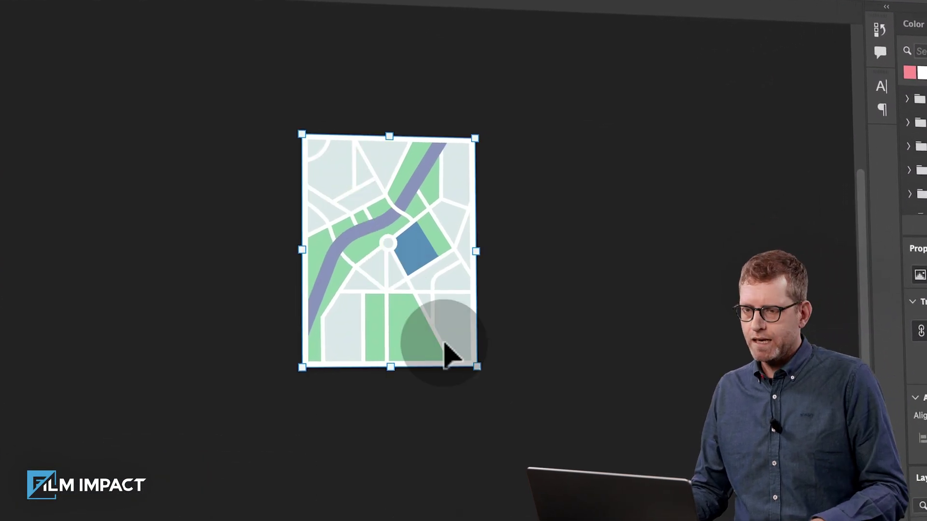
drag(477, 378, 428, 307)
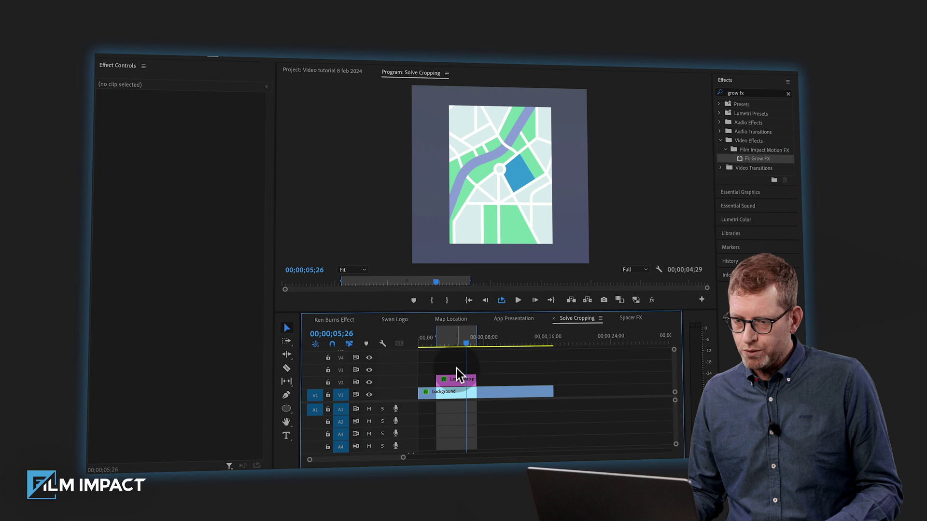
- Turn on Apply Prescale (50%) in the Large Map's Grow FX and set Motion Scale to 24
click(452, 379)
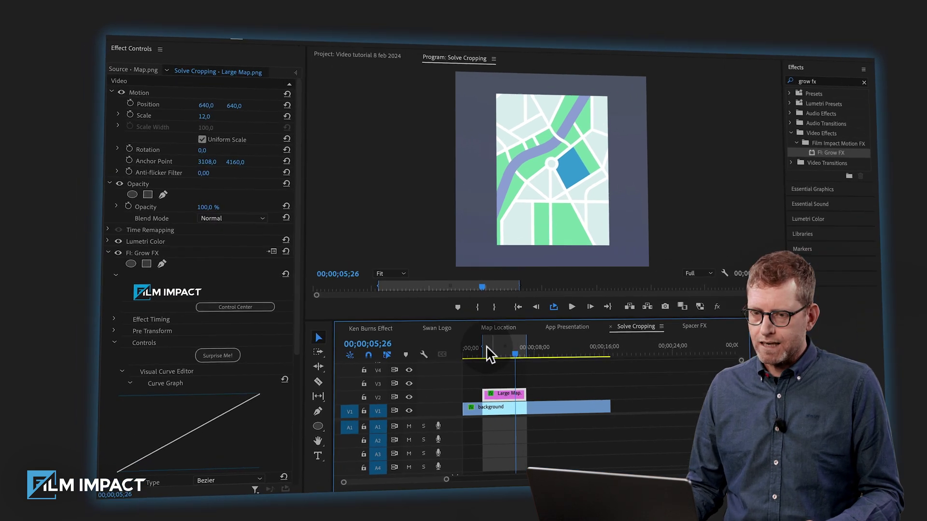
scroll(452, 346, down, 5)
scroll(453, 346, down, 2)
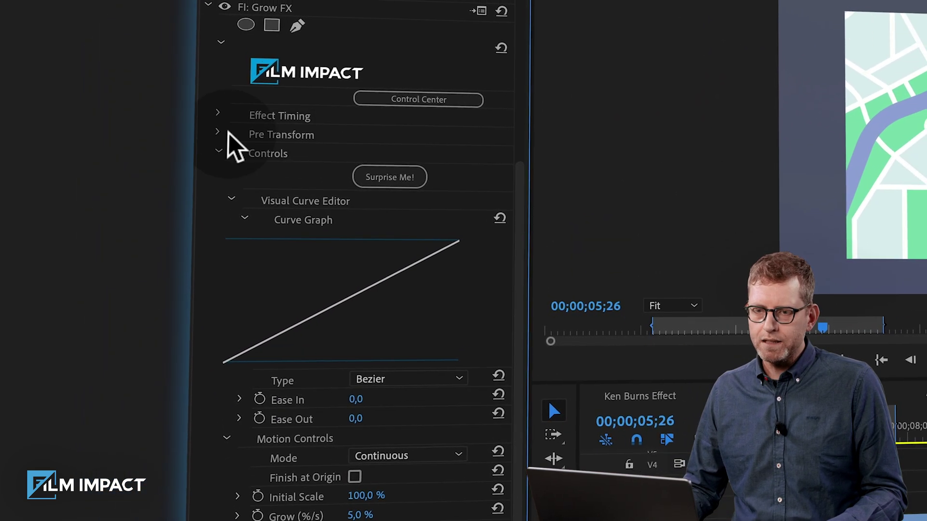
click(213, 135)
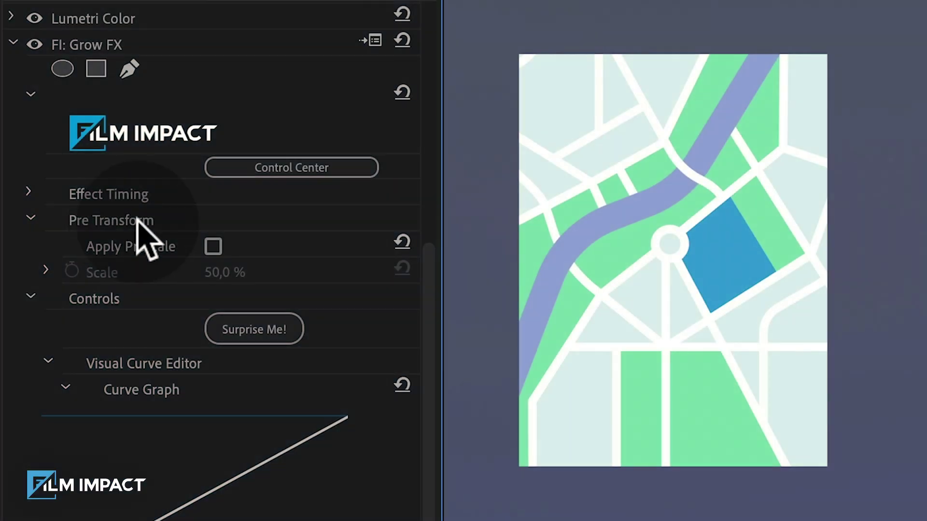
click(214, 248)
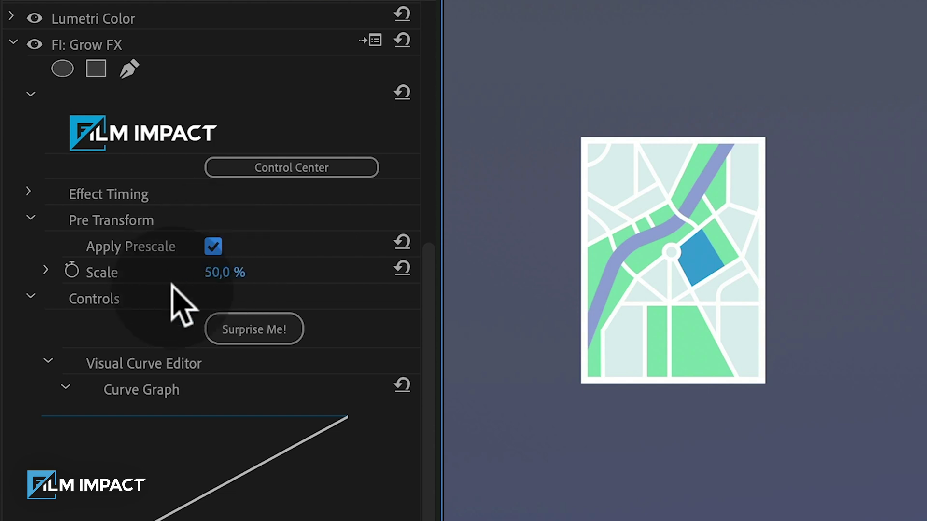
scroll(174, 300, up, 5)
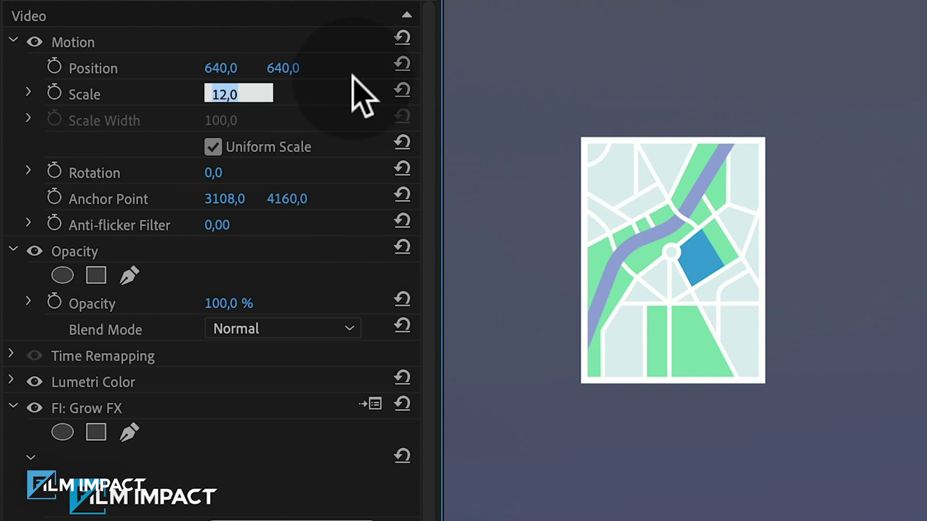
key(Return)
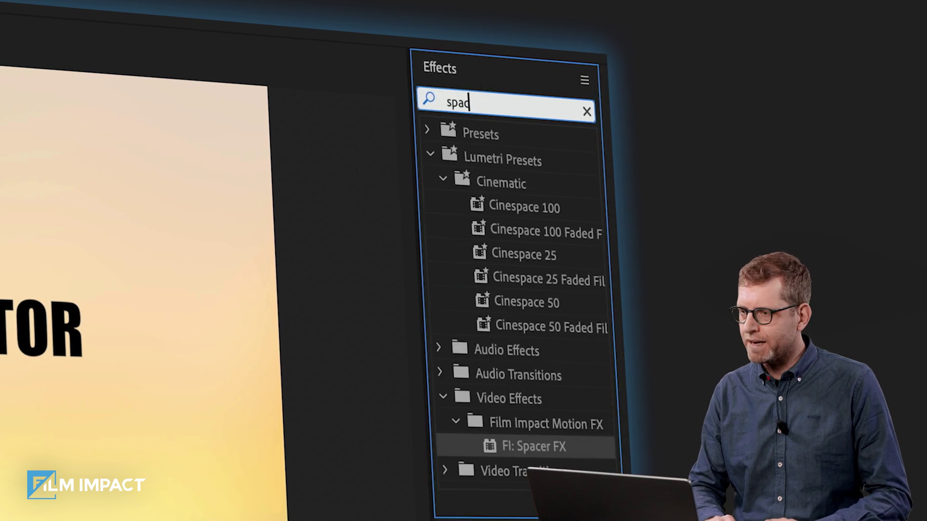
text(x)
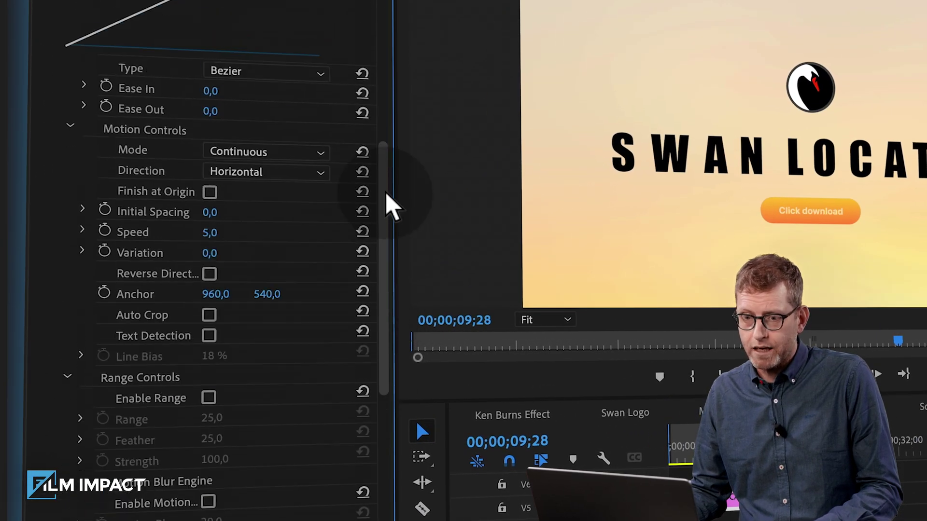
- Enable Reverse Direction on the title's Spacer FX and return the playhead to the start
click(209, 273)
click(675, 459)
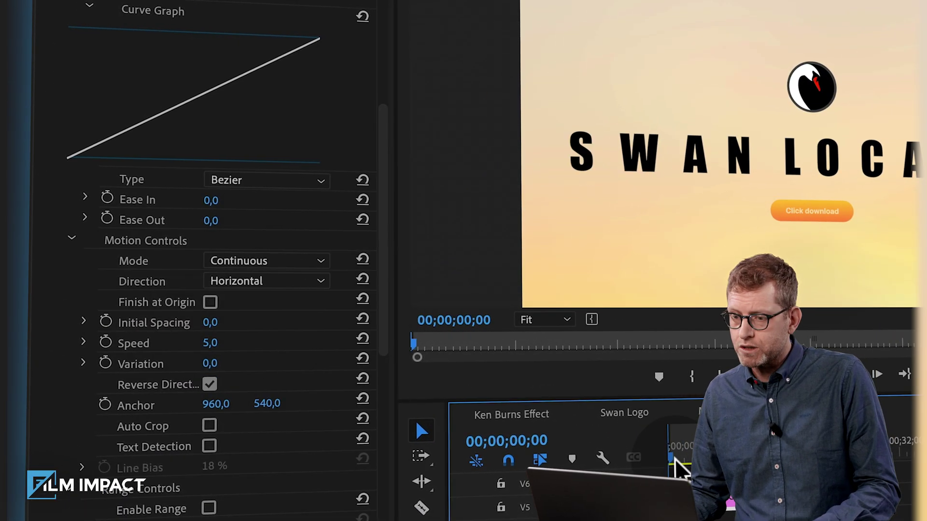